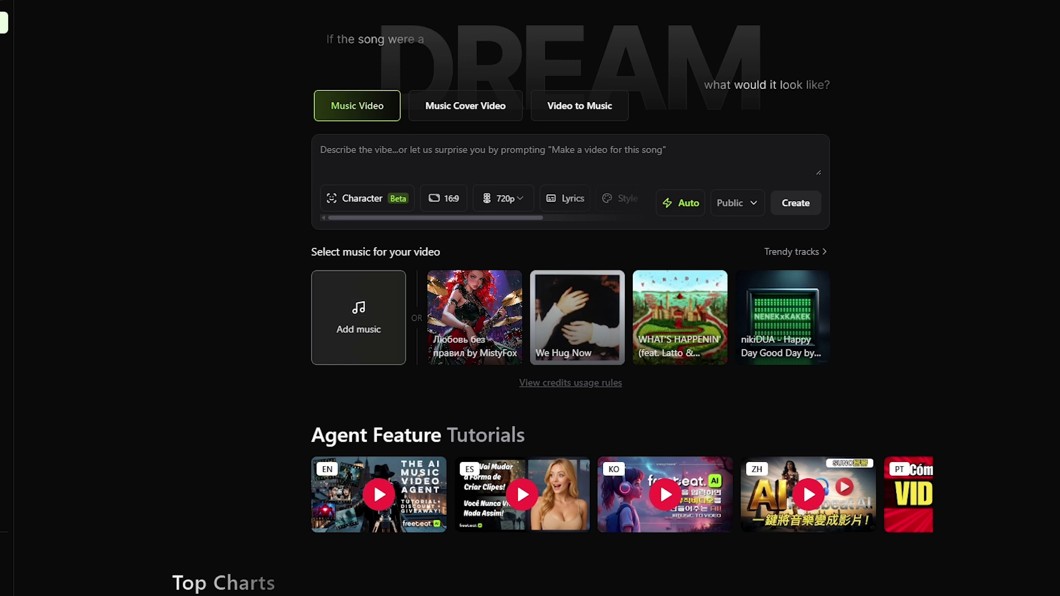
Generate a cinematic music video of We Hug Now with slow-motion shots, moody lighting, wide landscapes, and emotional close-ups that follow the rhythm of the song
type("\"Create a cinematic music video with slow-motion shots, moody lighting, wide landscapes, and emotional close-ups that follow the rhythm of the song.\"")
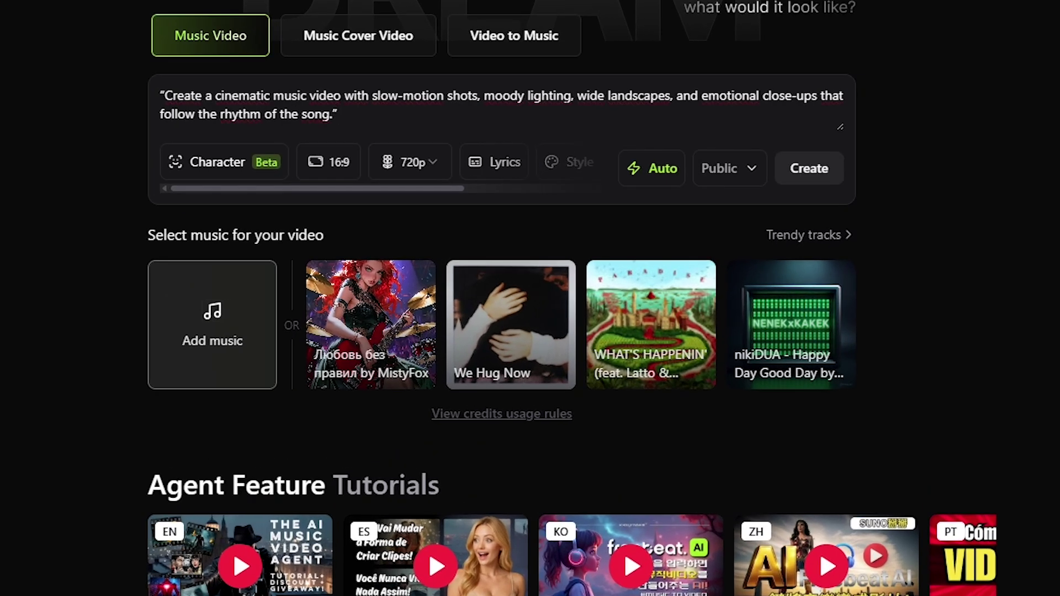
left_click(808, 168)
left_click(510, 324)
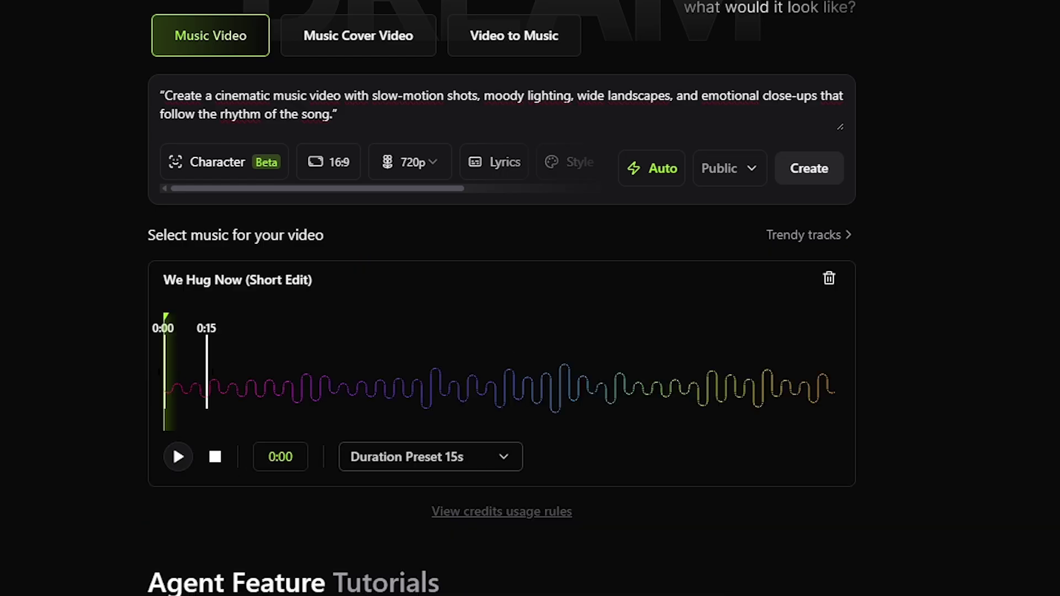
left_click(808, 168)
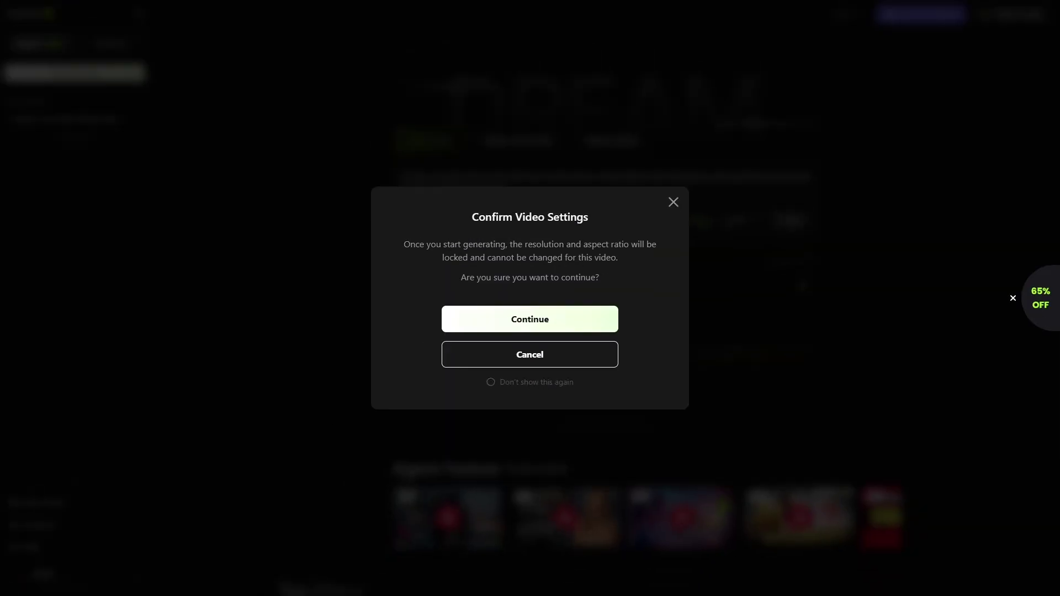
left_click(529, 319)
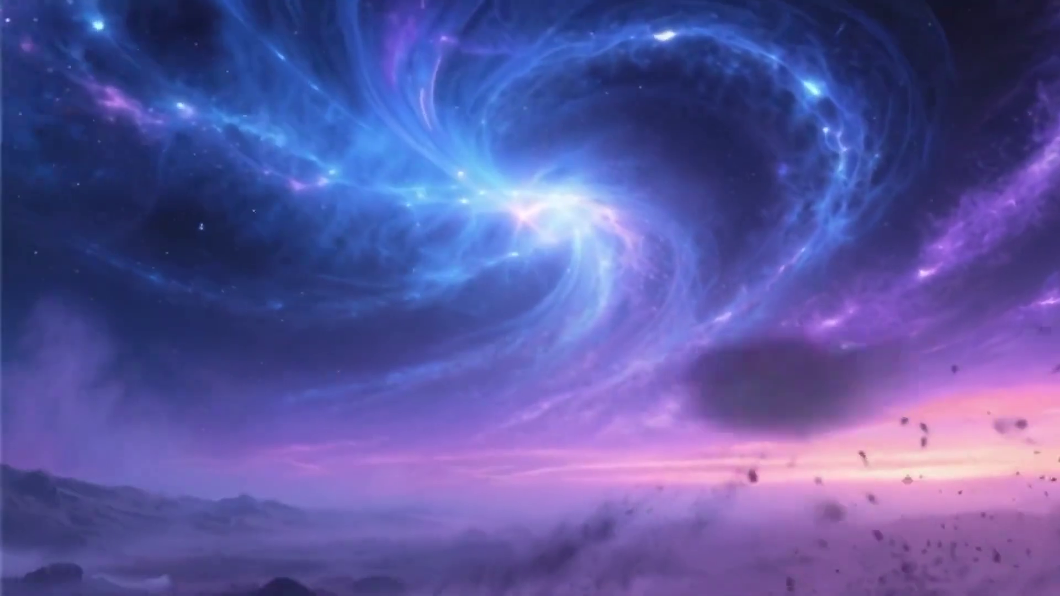
Look over the Agent Feature tutorials, Top Charts and Freebeat Vibe sections of the home page
scroll(542, 298, "down", 1)
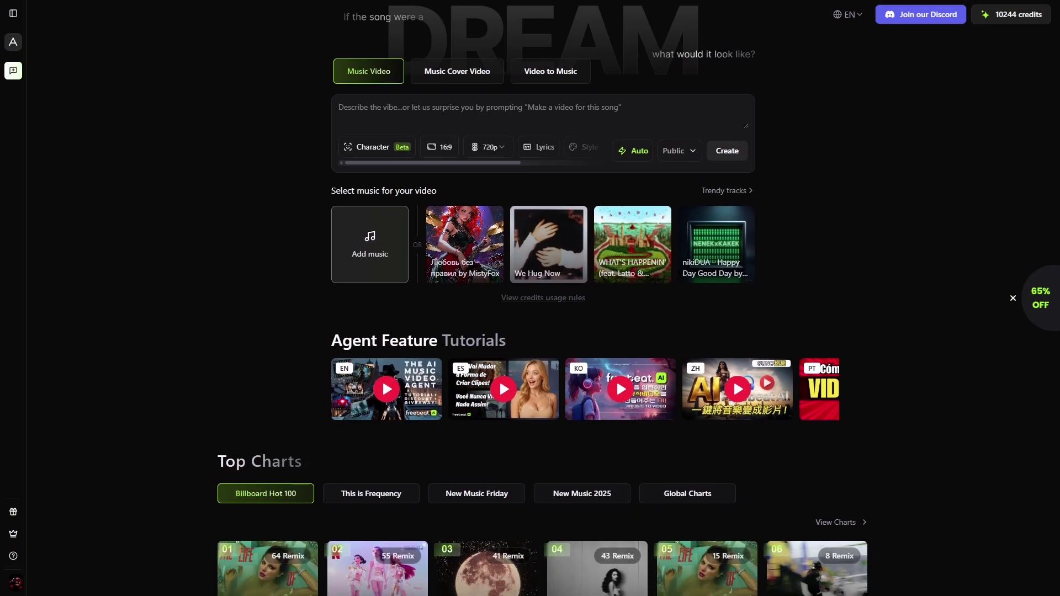
scroll(542, 298, "down", 1)
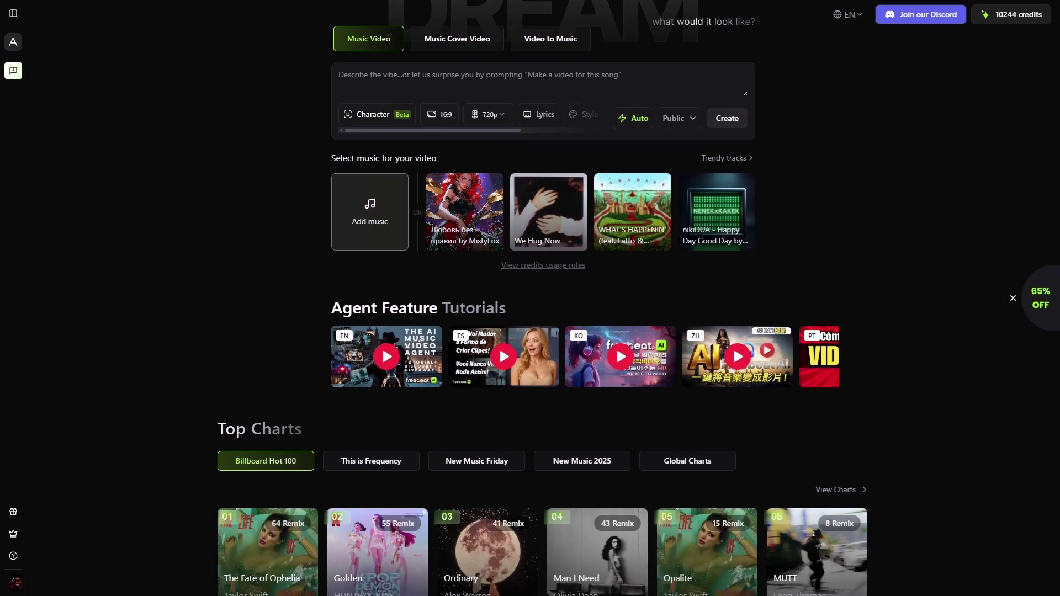
scroll(530, 298, "down", 2)
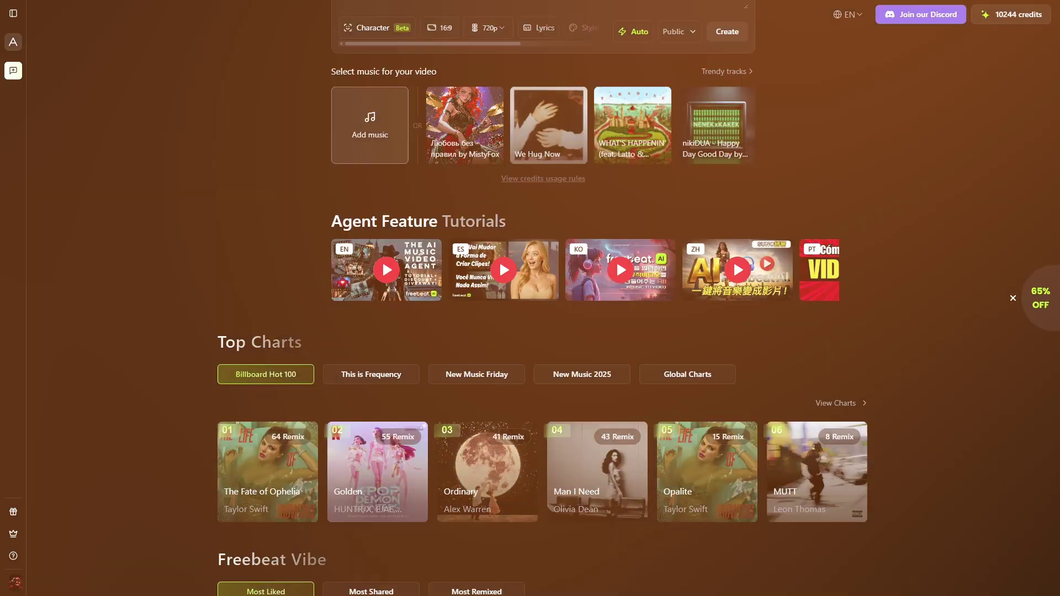
scroll(616, 243, "down", 1)
scroll(530, 298, "down", 2)
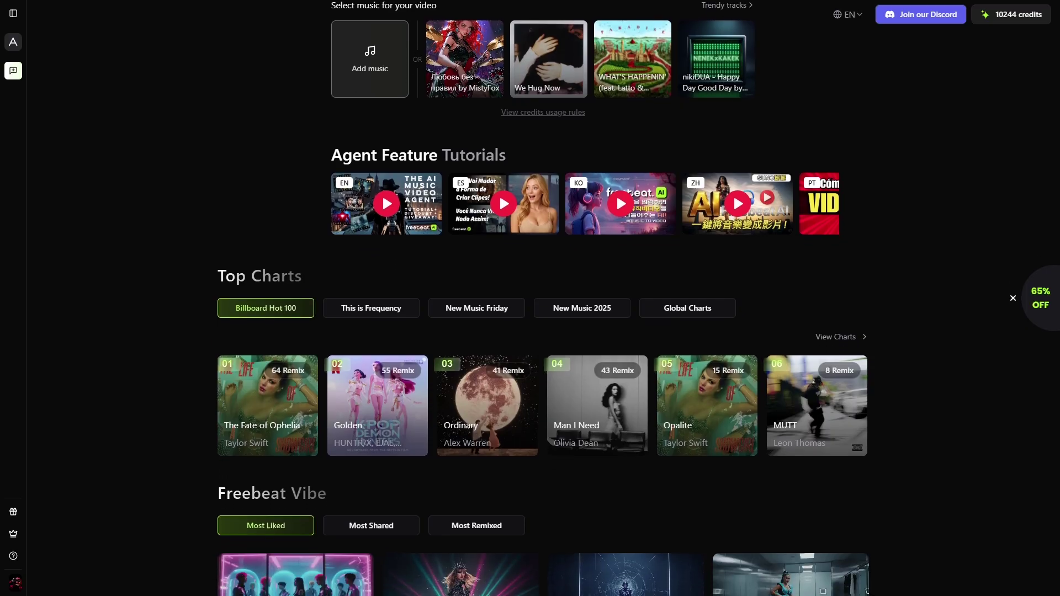
scroll(530, 299, "down", 1)
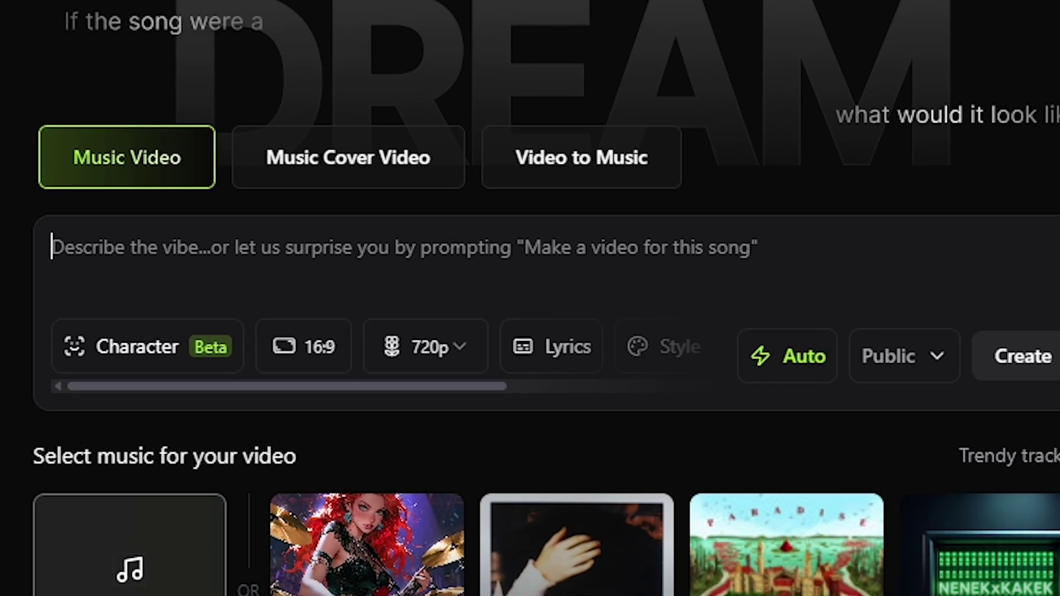
Enter the video prompt "dark neon with futuristic lighting" and browse the available cast characters
type("dark neon with futuristic lighting")
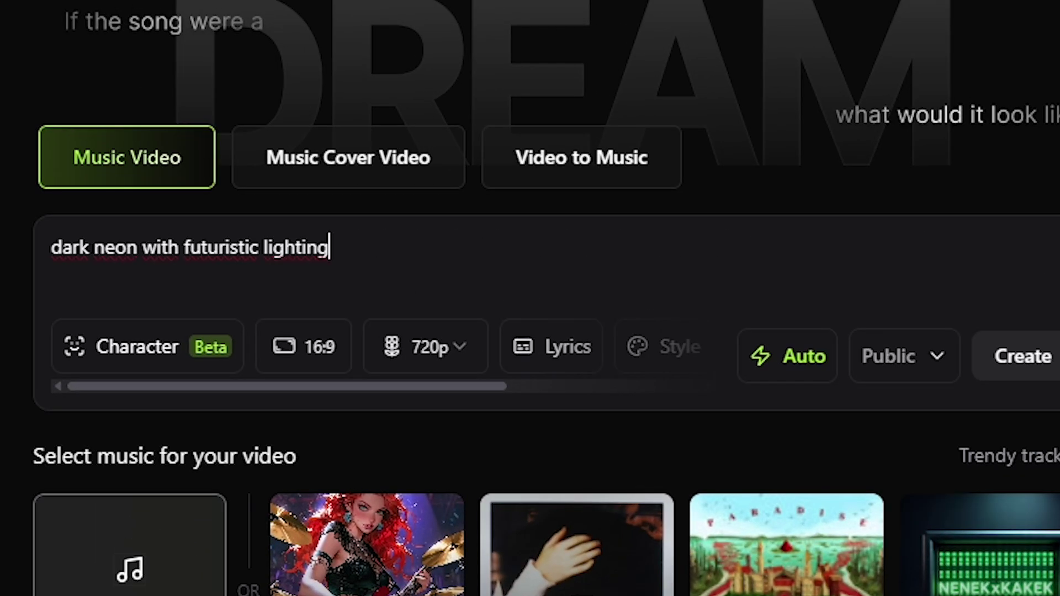
left_click_drag(287, 386, 479, 386)
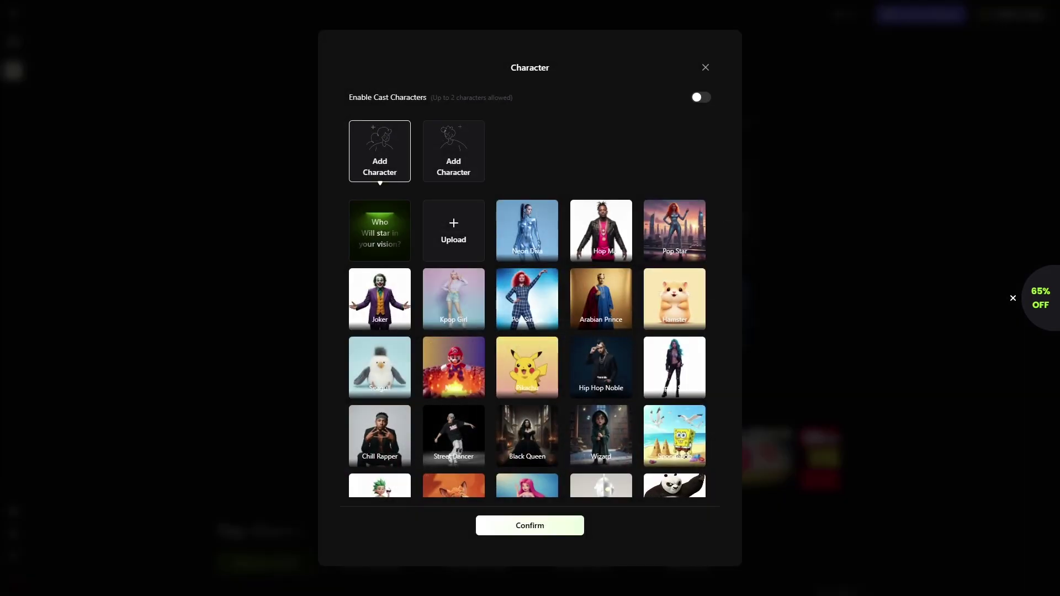
scroll(526, 344, "down", 3)
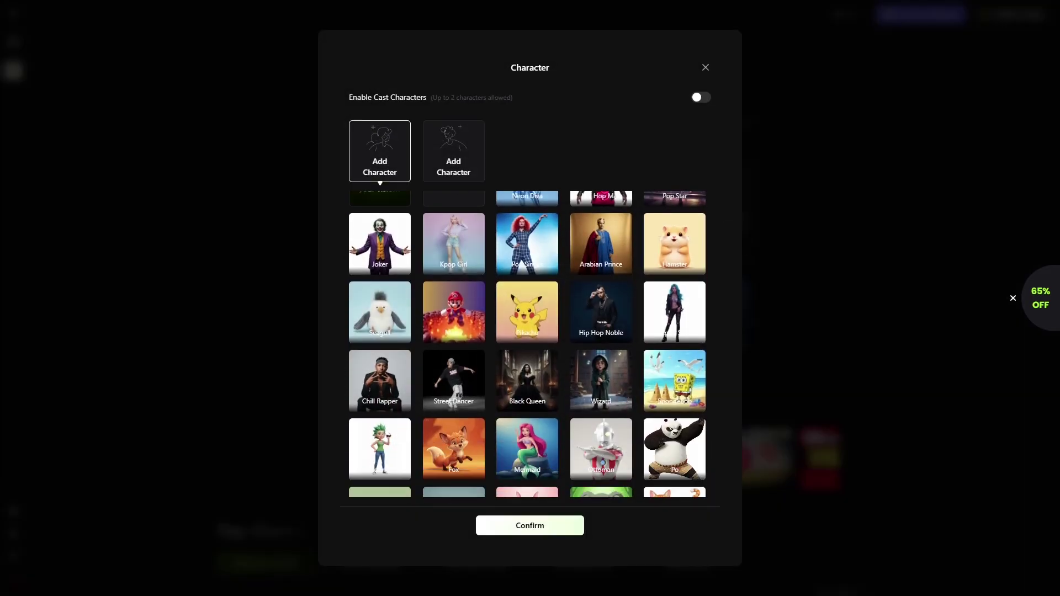
scroll(526, 344, "up", 2)
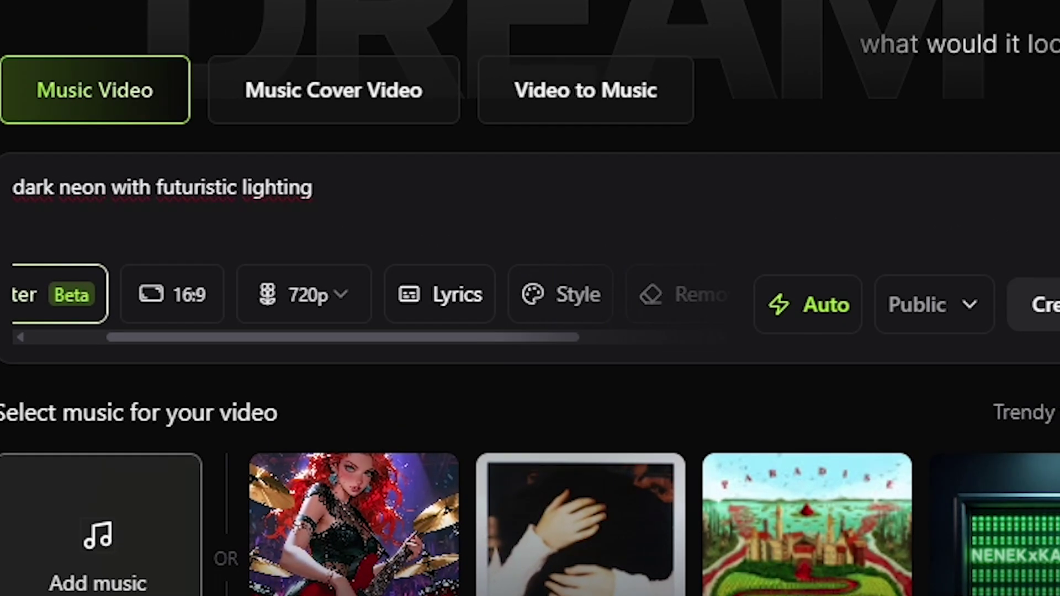
Examine the available resolution options and the lyrics style presets without changing either setting
left_click(313, 245)
left_click(325, 317)
left_click(303, 294)
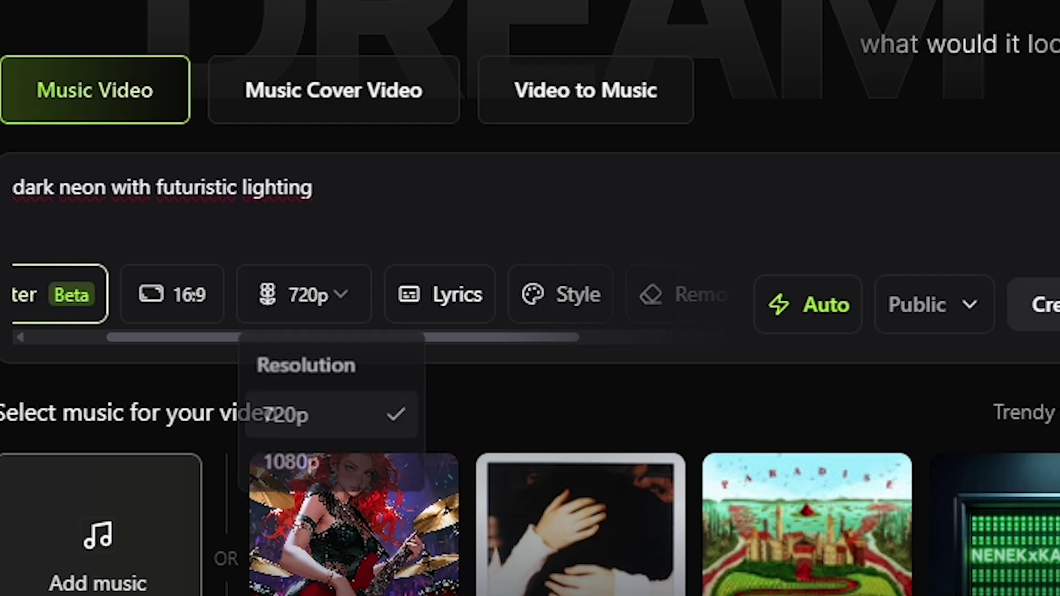
key("Escape")
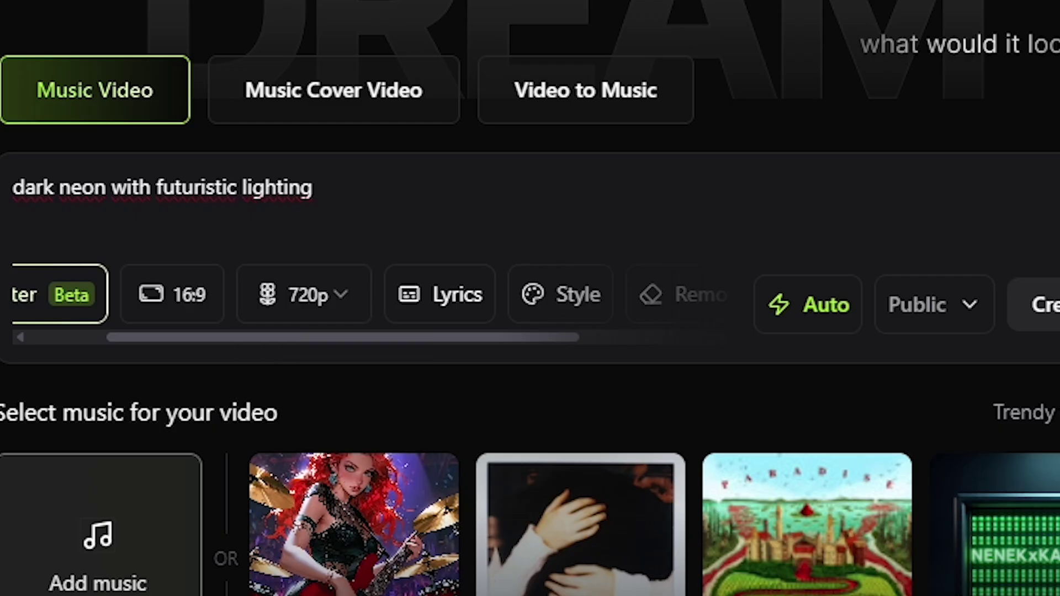
left_click(440, 294)
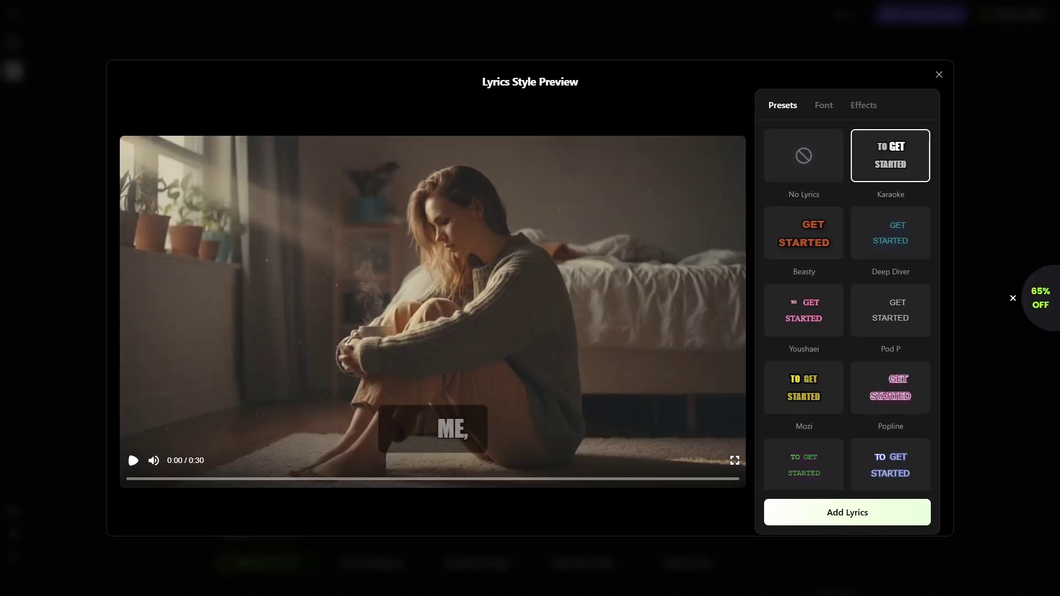
scroll(847, 304, "down", 3)
scroll(847, 304, "down", 5)
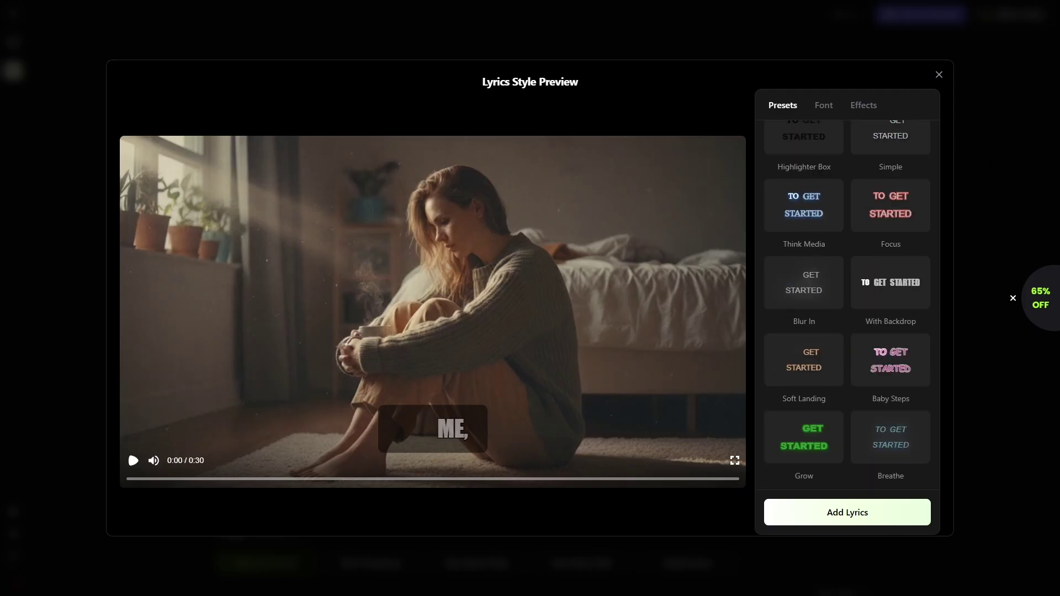
key("Escape")
Set the video style to Photorealistic and confirm the choice
left_click(541, 216)
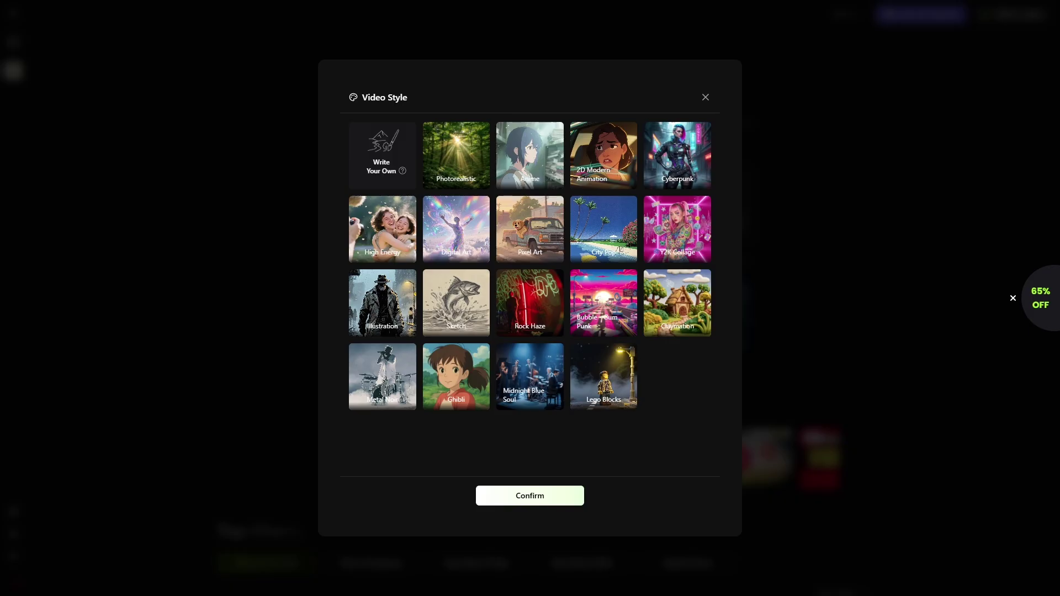
left_click(456, 155)
left_click(530, 495)
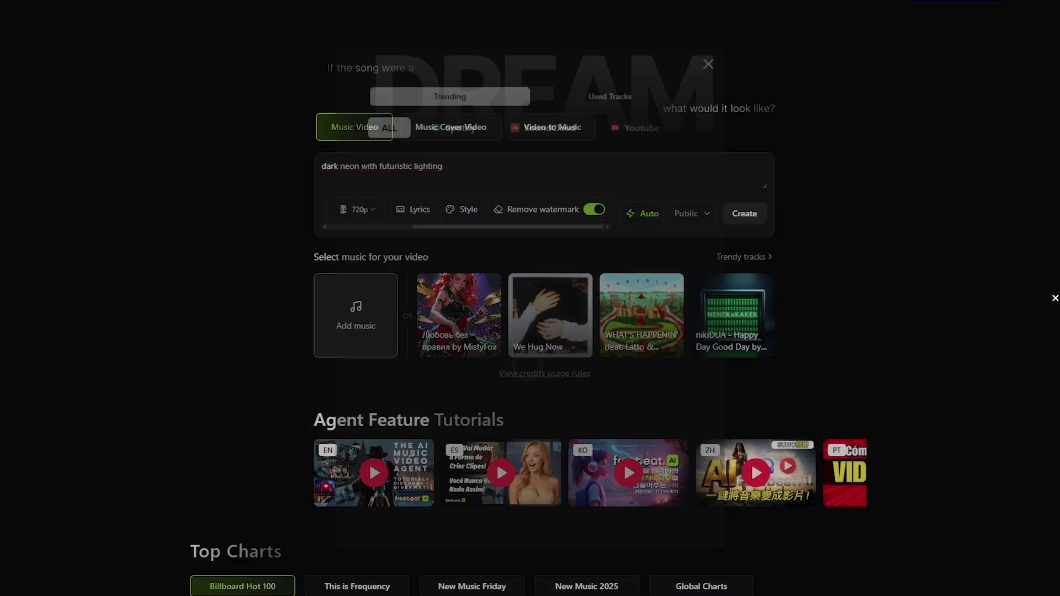
Check the previously used tracks and pick WARCRAFT from the trending tracks as the video's music
left_click(609, 96)
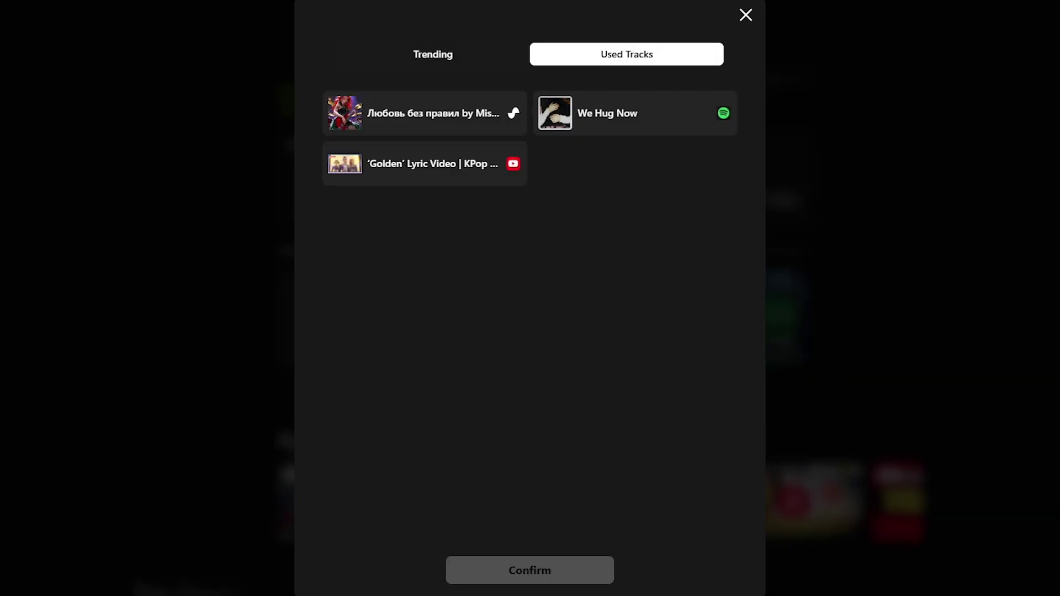
left_click(432, 54)
scroll(529, 329, "down", 5)
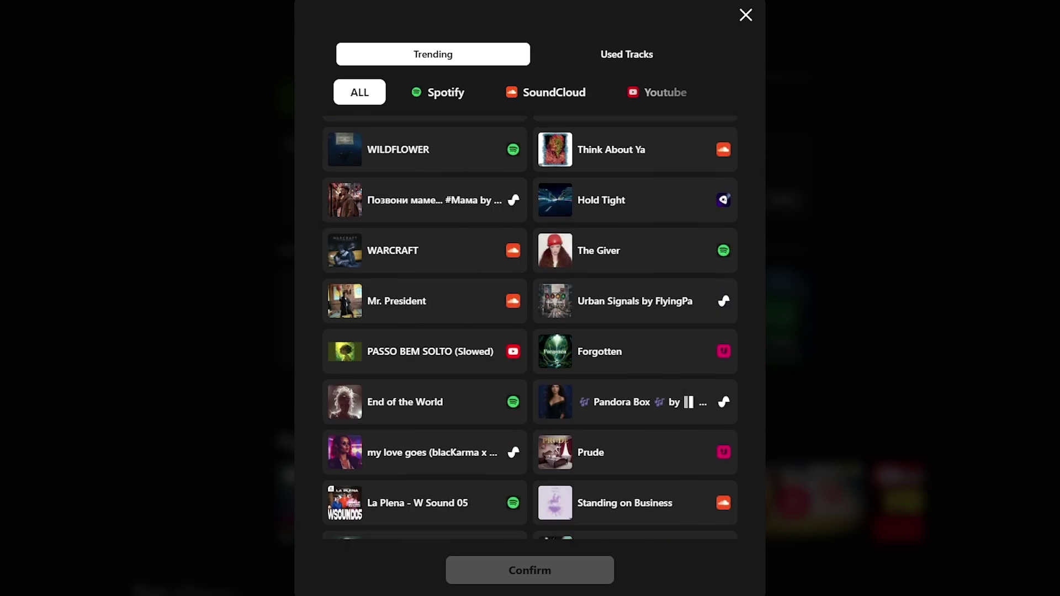
left_click(424, 261)
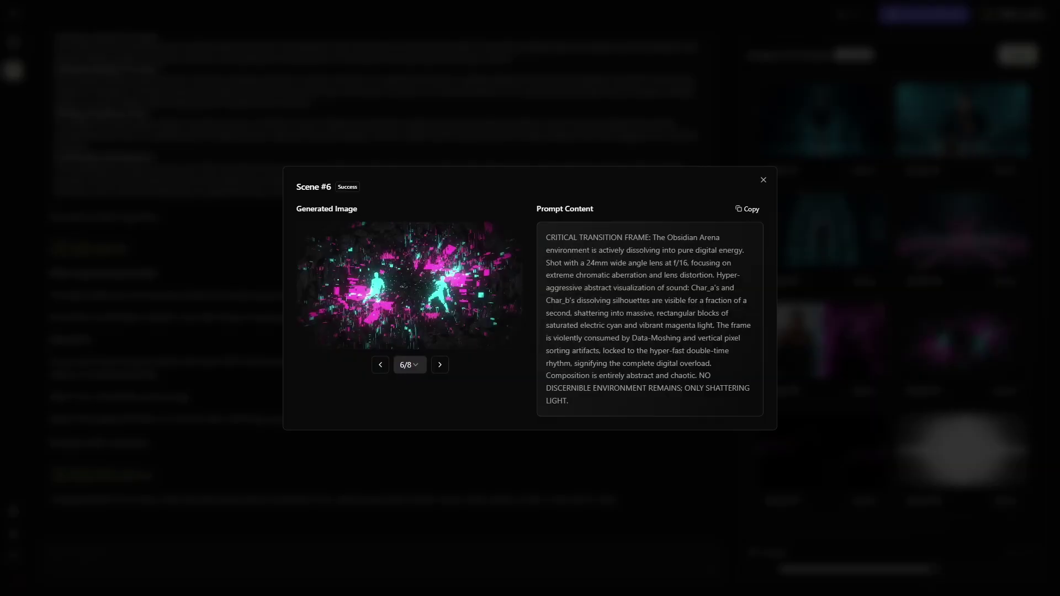
Close the Scene #6 preview, leave the scene selection and go to the final merged video
key("Escape")
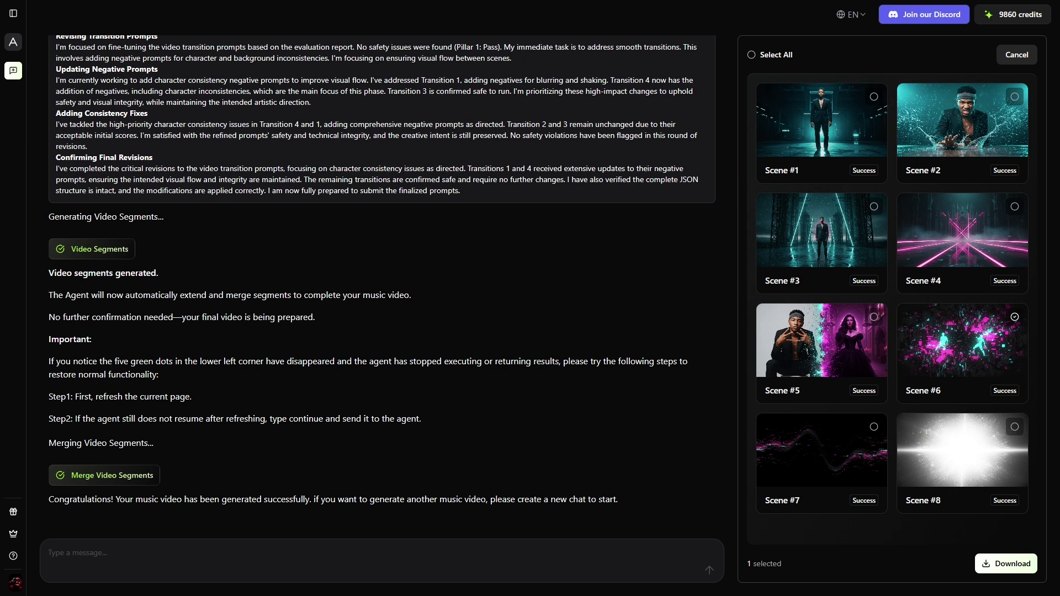
key("Escape")
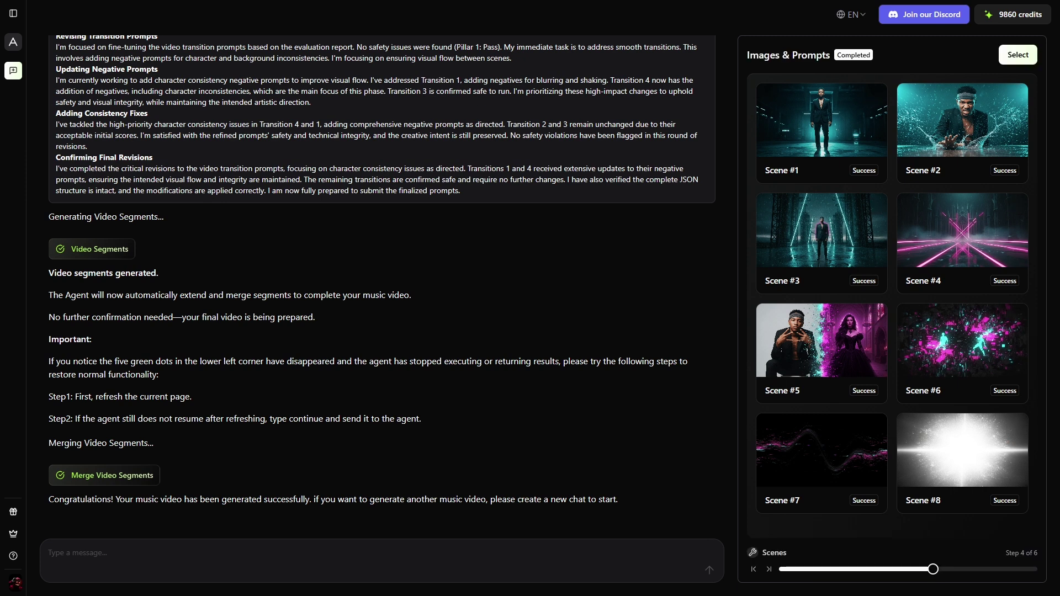
key("Right")
key("Right")
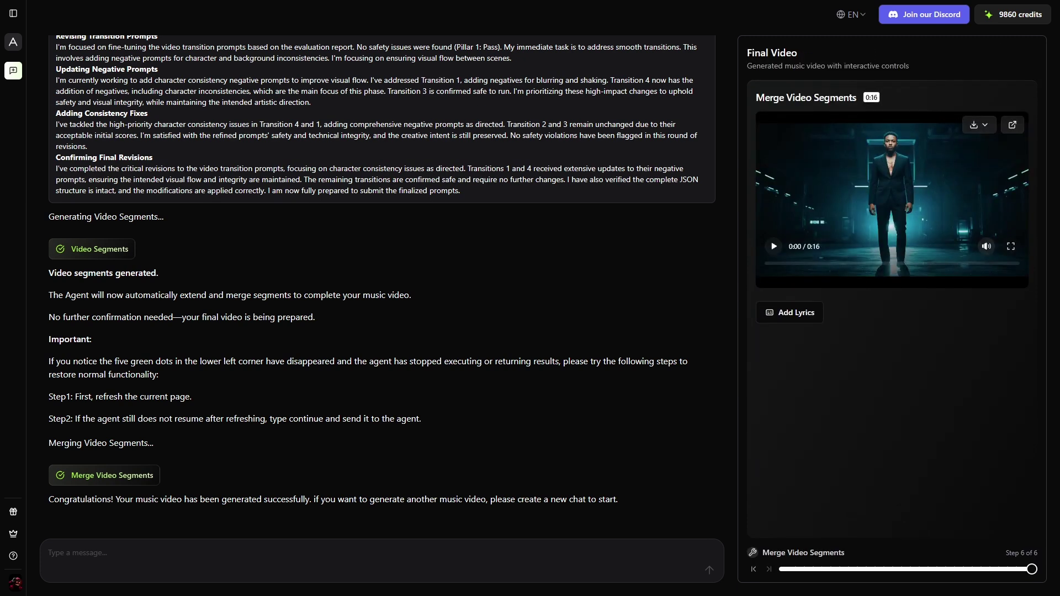
Go back to the generated video segments and review Video #6 with its prompt content
key("Left")
left_click(962, 335)
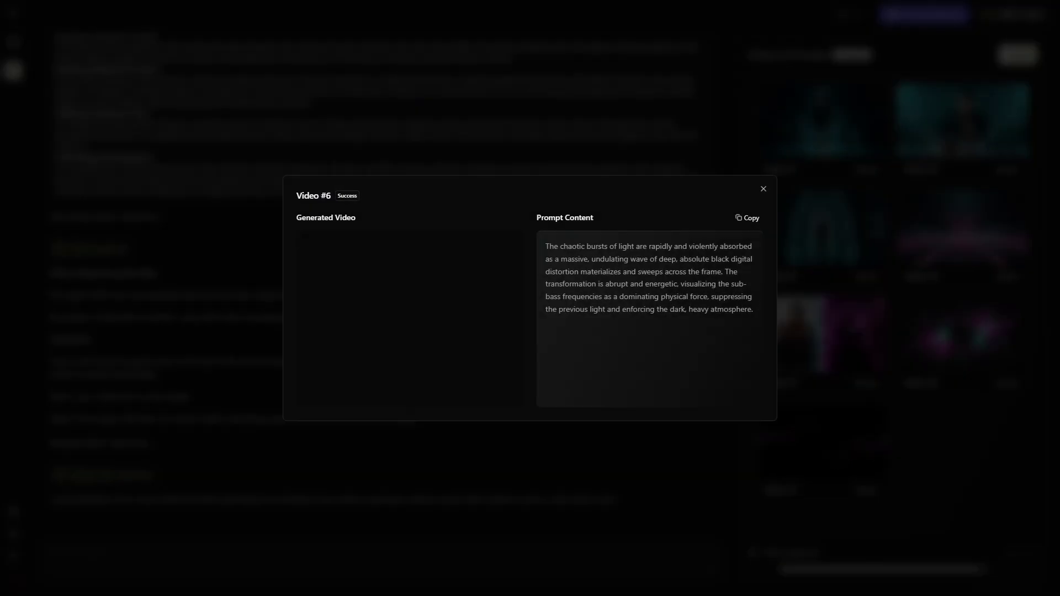
left_click(762, 189)
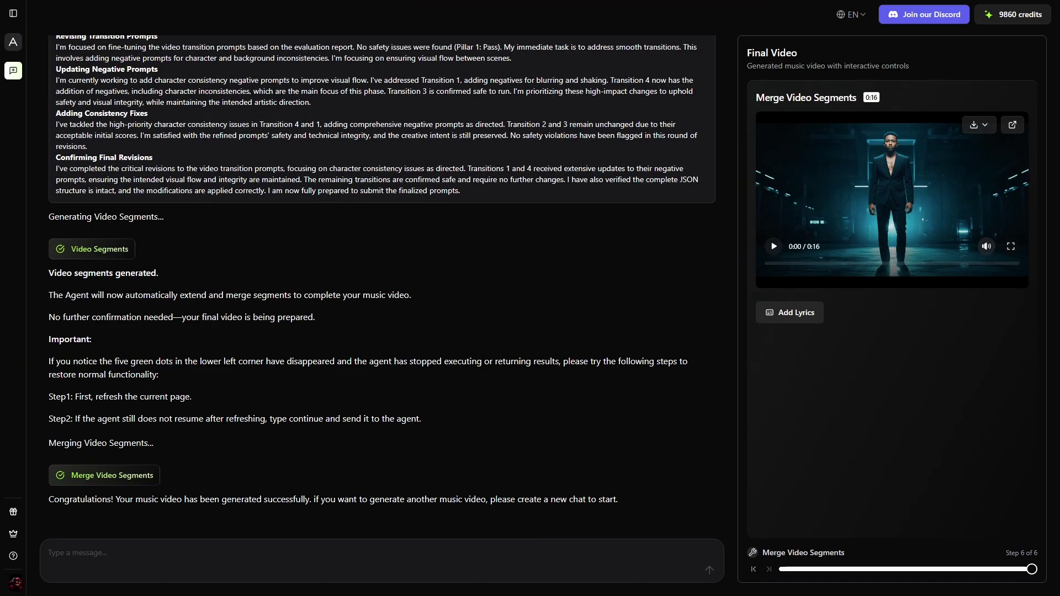
Open the lyrics styles for the final merged video and try several presets, including Beasty, Youshaei and Popline
left_click(789, 312)
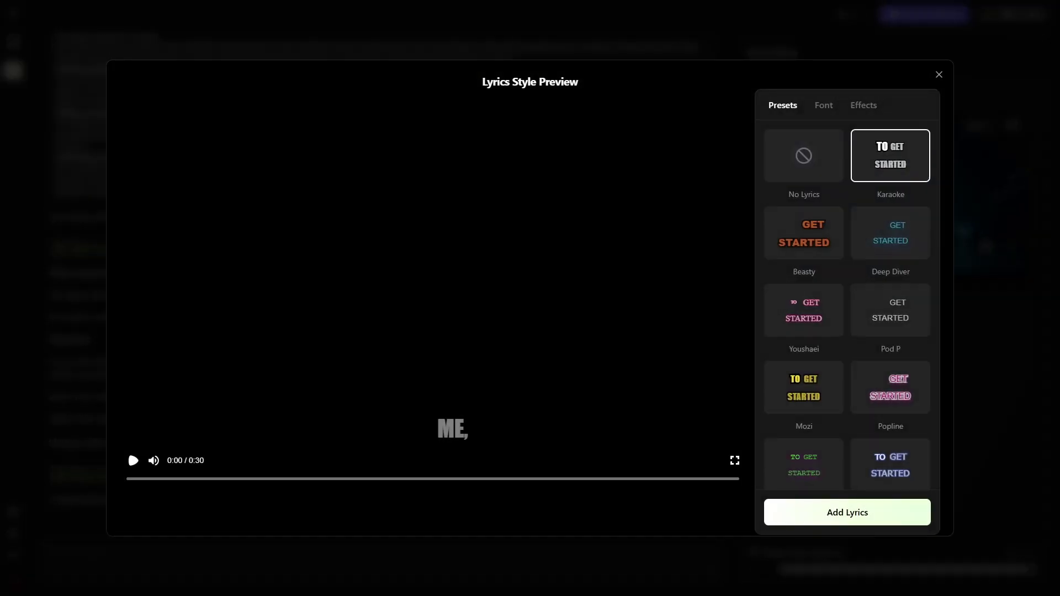
scroll(847, 305, "down", 1)
left_click(803, 178)
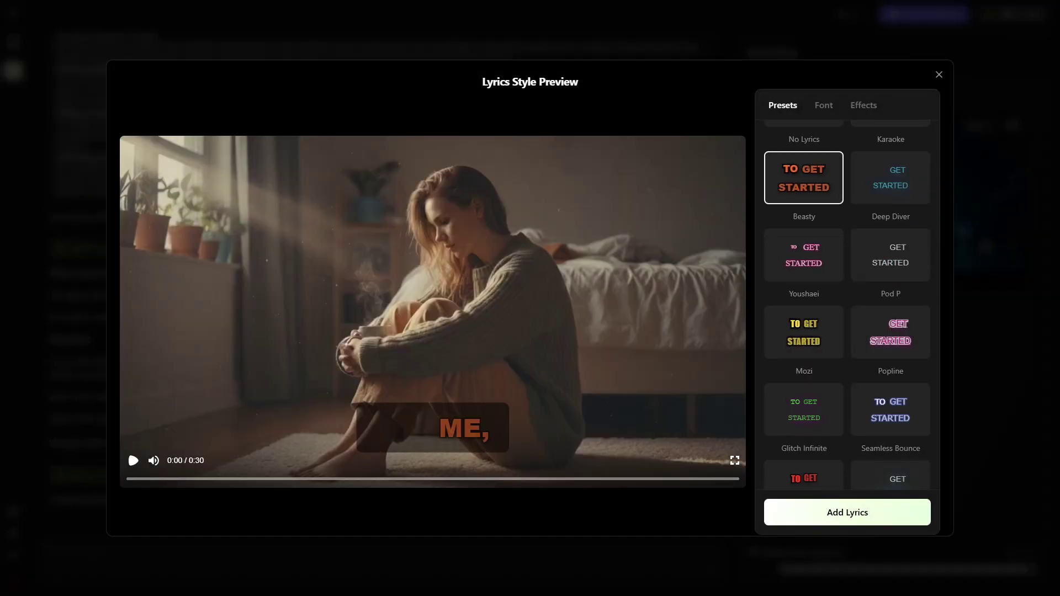
left_click(890, 178)
left_click(881, 261)
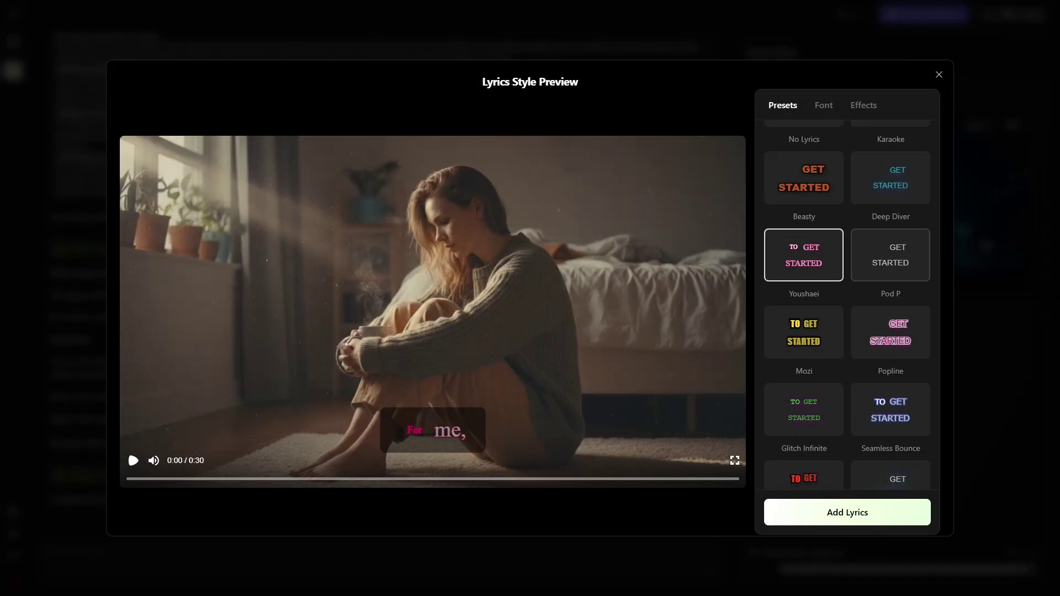
scroll(847, 305, "down", 2)
left_click(803, 221)
left_click(890, 221)
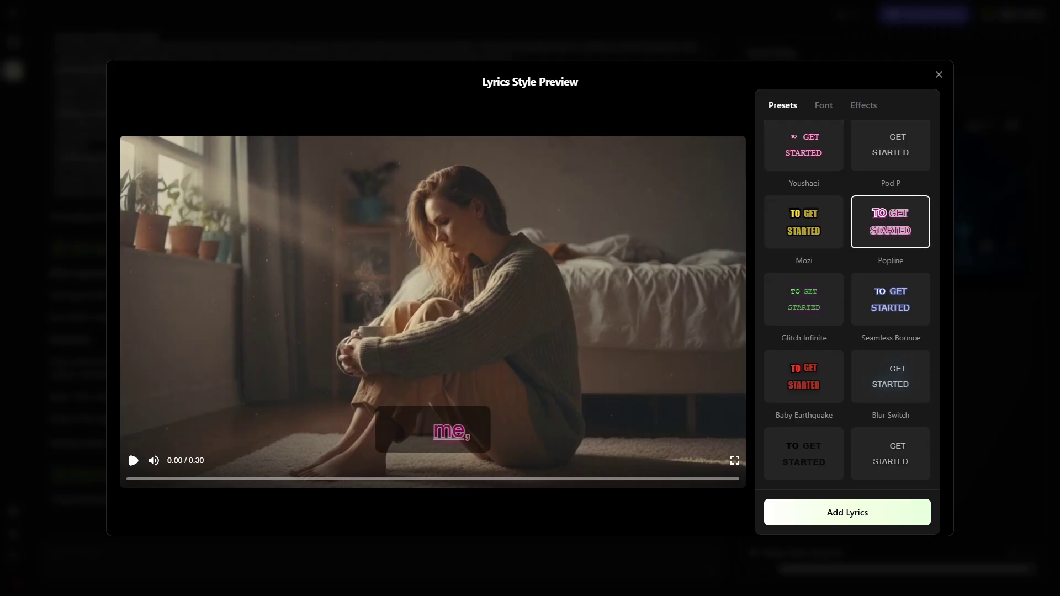